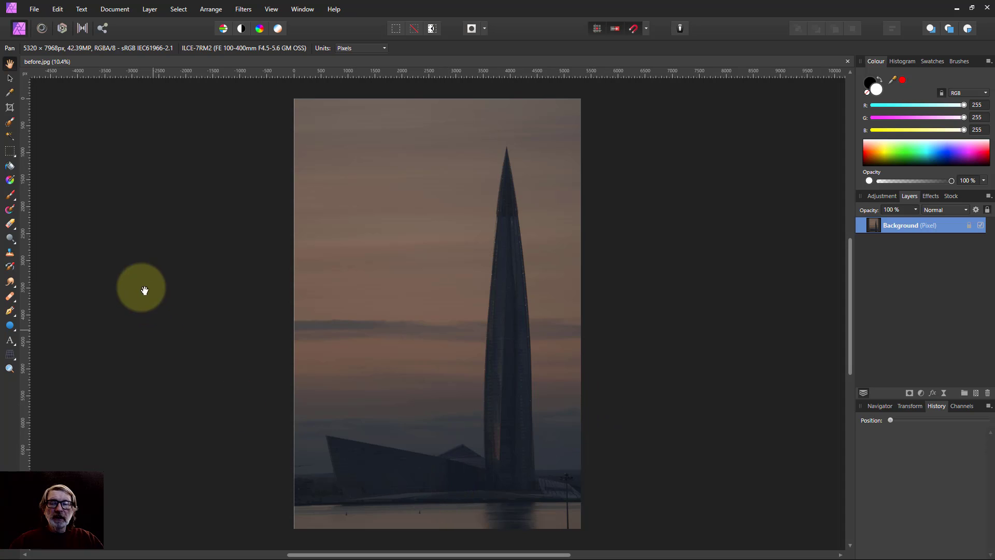
Paint a smart selection over the tower and low shoreline building, excluding sky and water
left_click(9, 122)
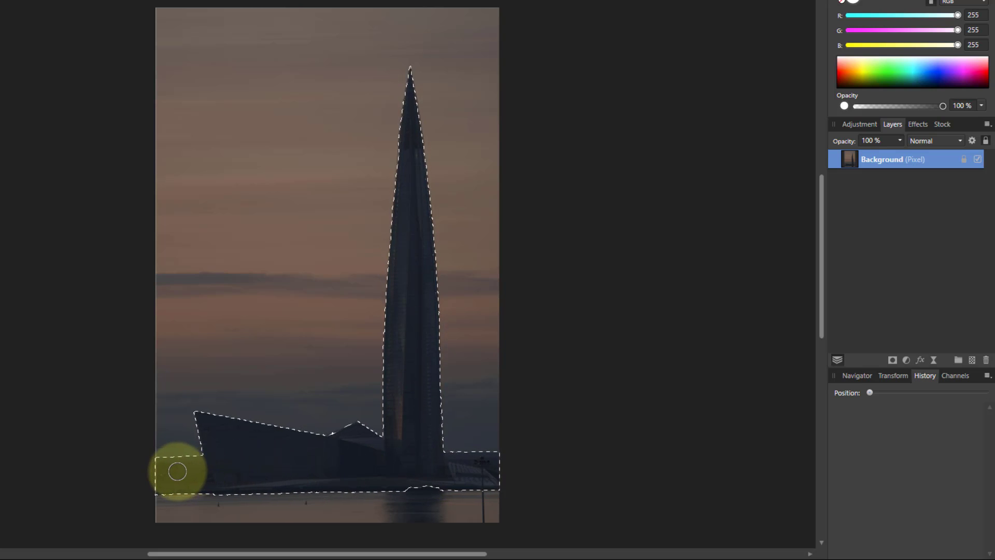
left_click_drag(178, 471, 449, 457)
left_click(183, 555)
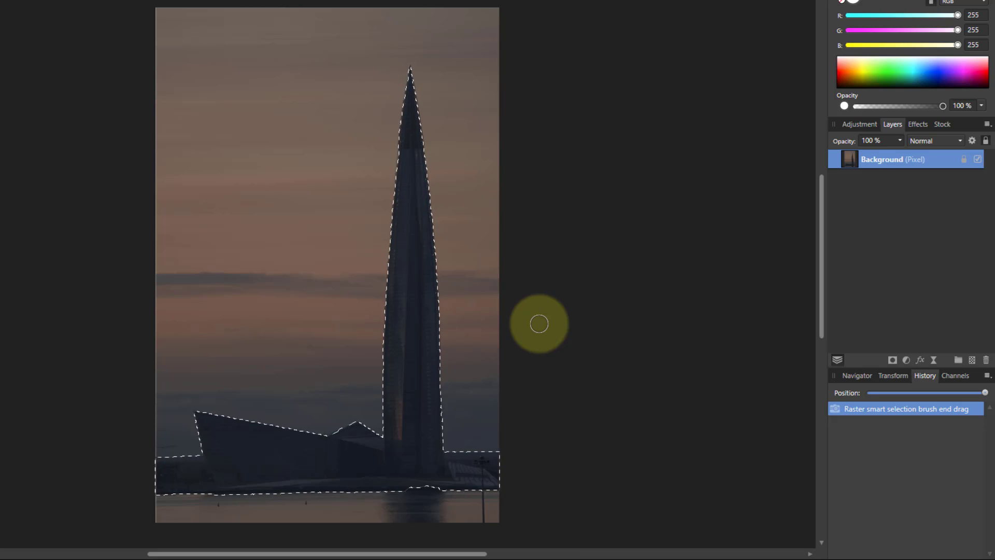
Paste the selected tower as its own layer, deselect, and toggle the original photo's visibility to check it
key("ctrl+v")
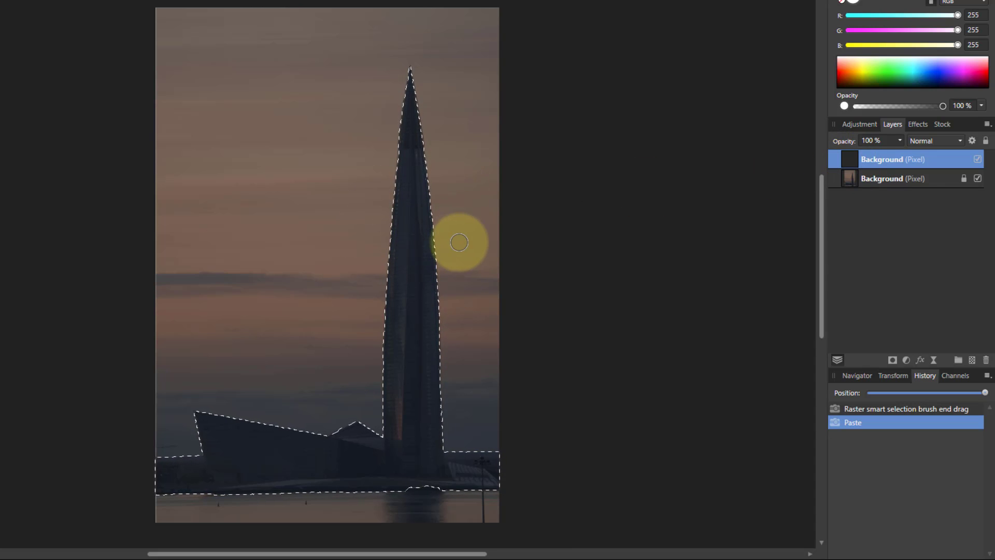
key("ctrl+d")
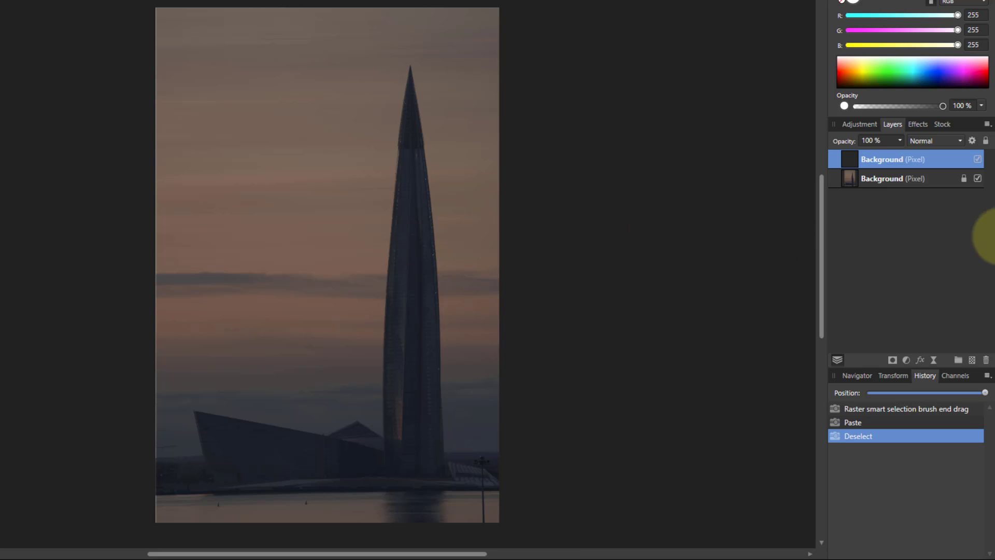
left_click(977, 178)
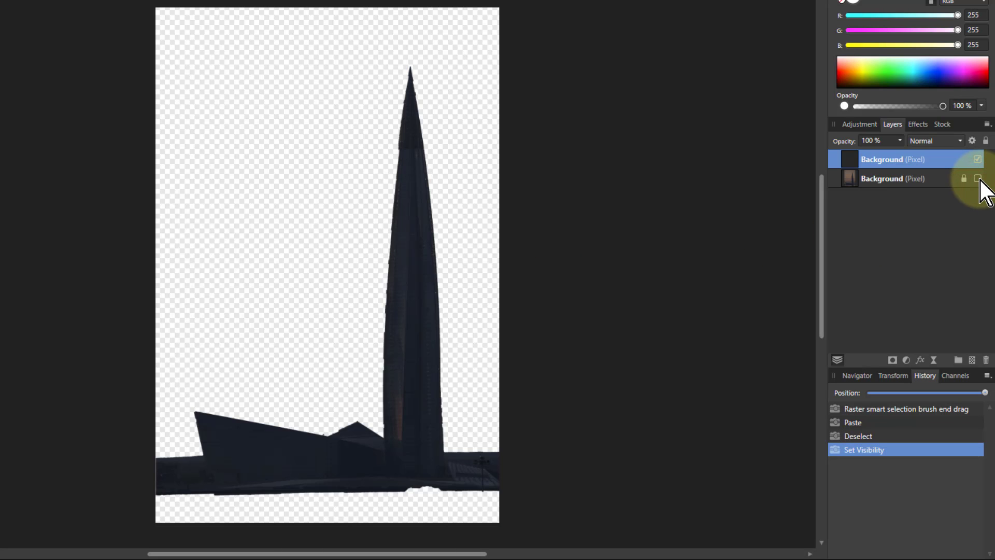
left_click(978, 179)
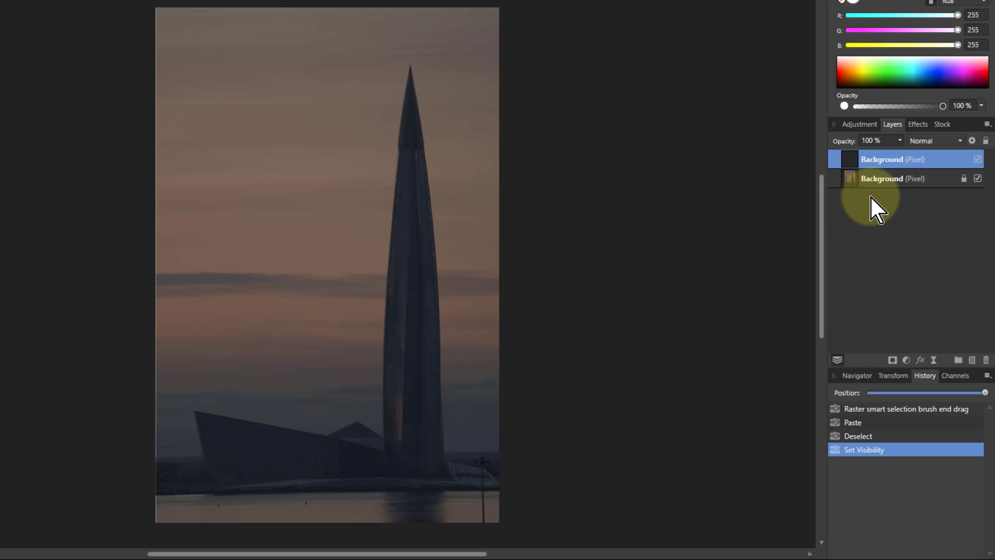
Add HSL Shift on the original photo layer with Saturation 55% and Luminosity 6%
left_click(854, 179)
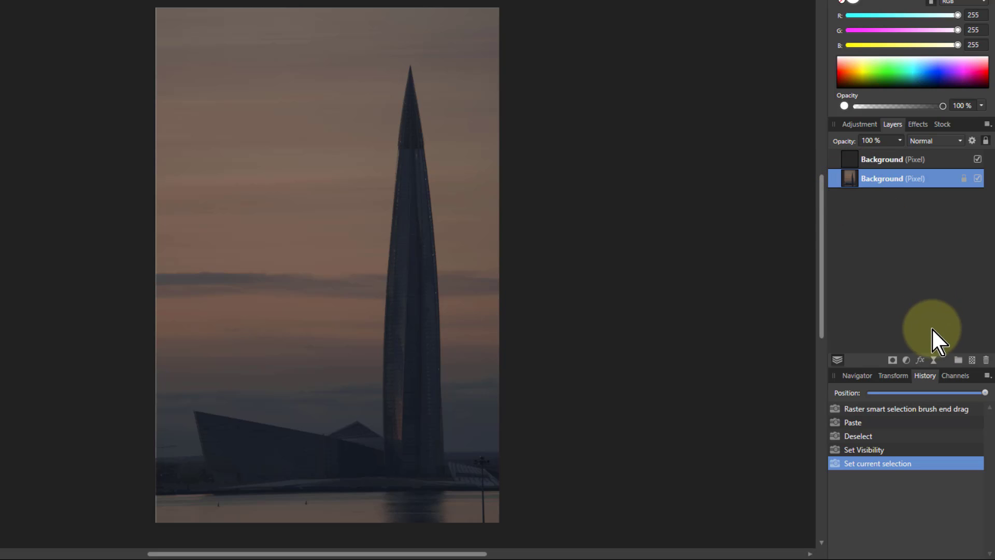
left_click(907, 360)
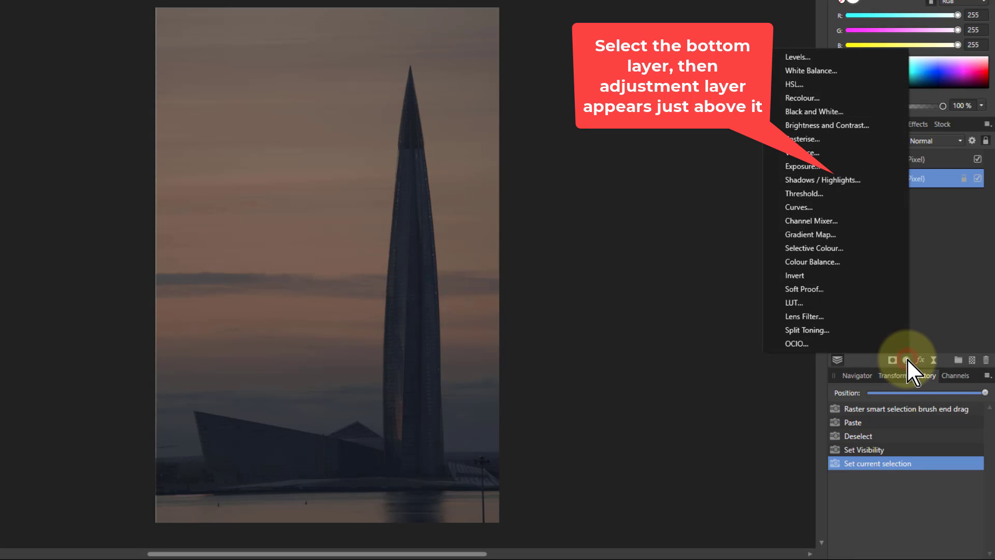
left_click(811, 83)
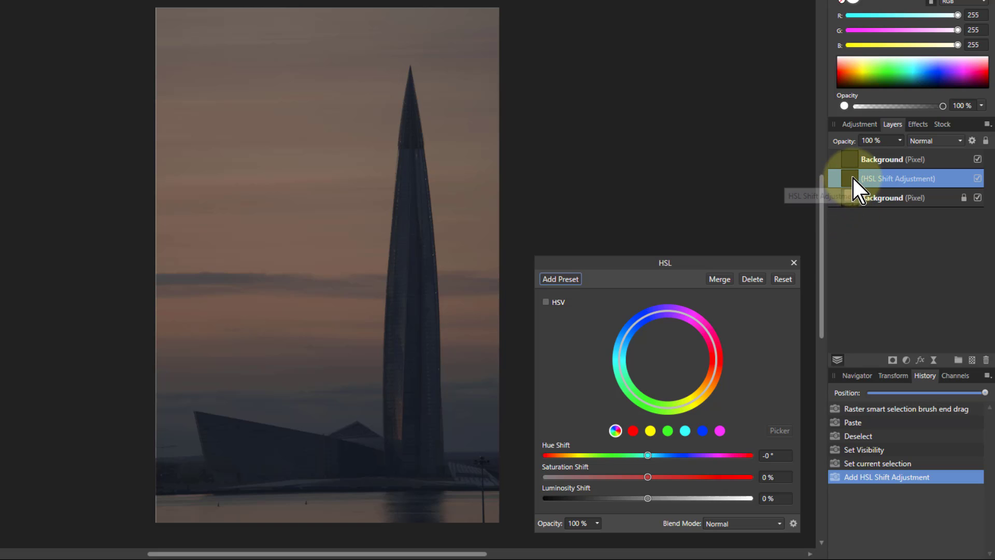
left_click_drag(648, 477, 707, 477)
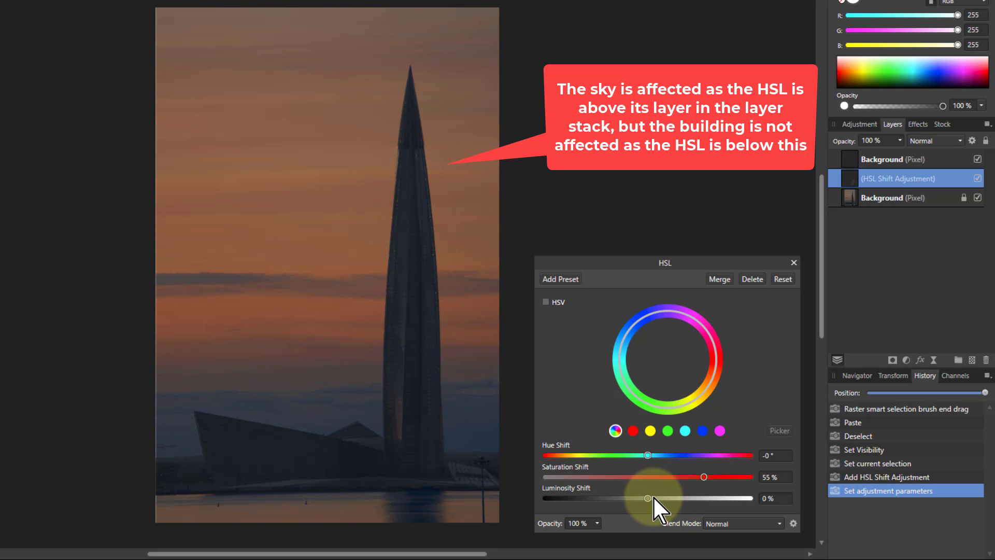
left_click_drag(648, 498, 657, 498)
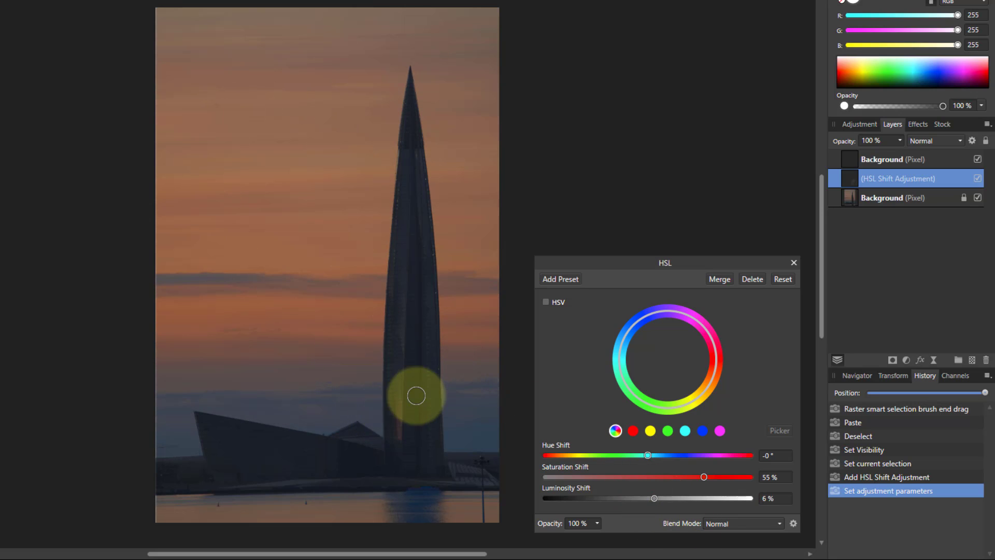
Close the HSL settings and rename the top pasted layer to 'Building'
left_click(793, 263)
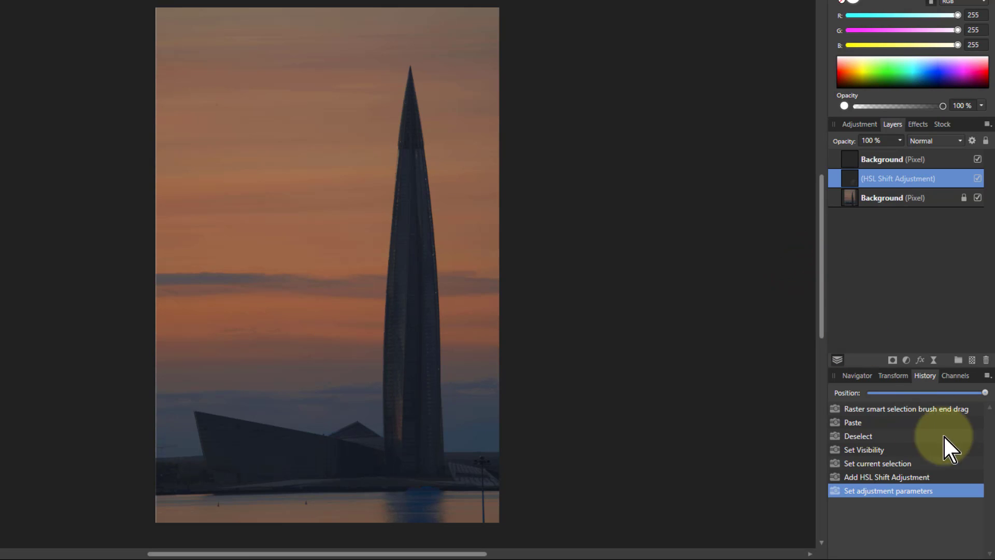
left_click(852, 161)
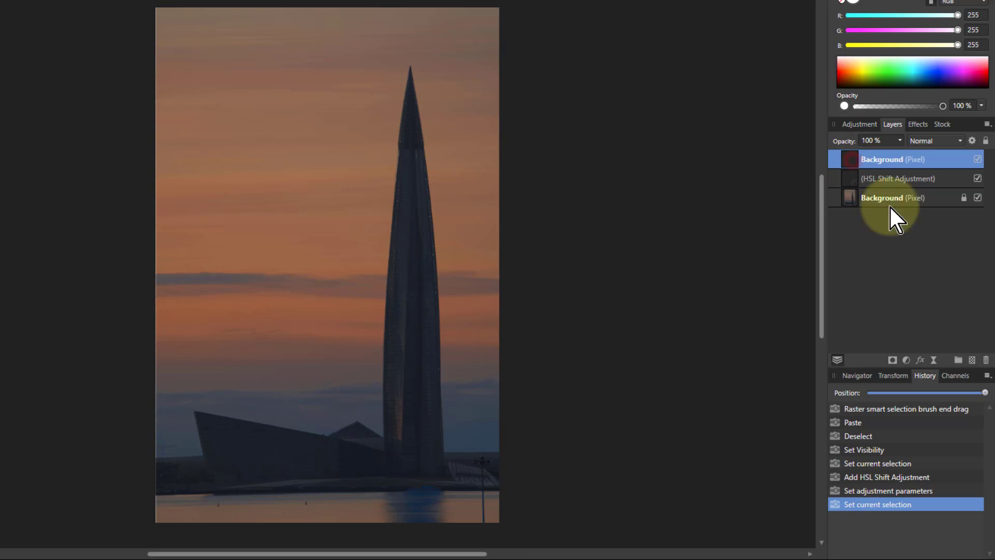
double_click(881, 163)
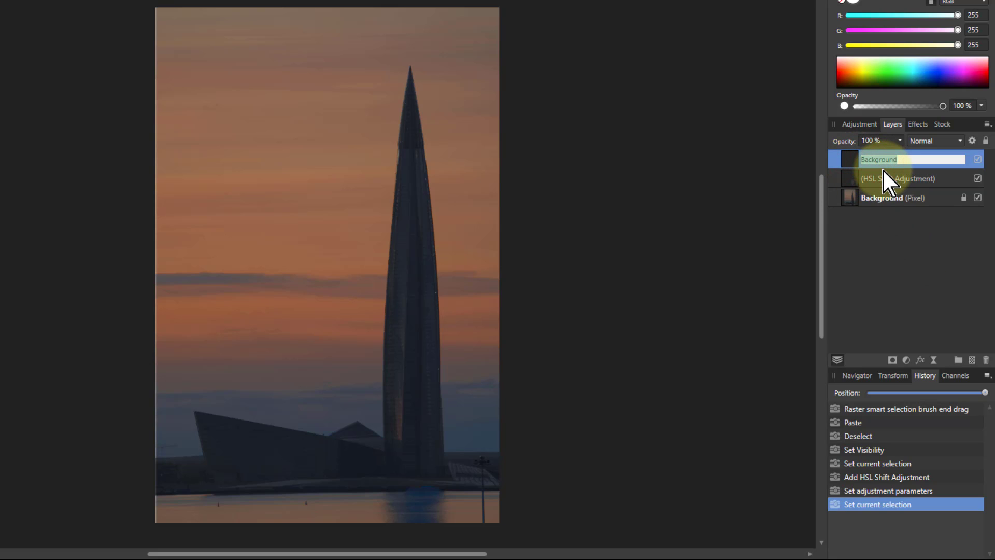
type("Building")
key("Return")
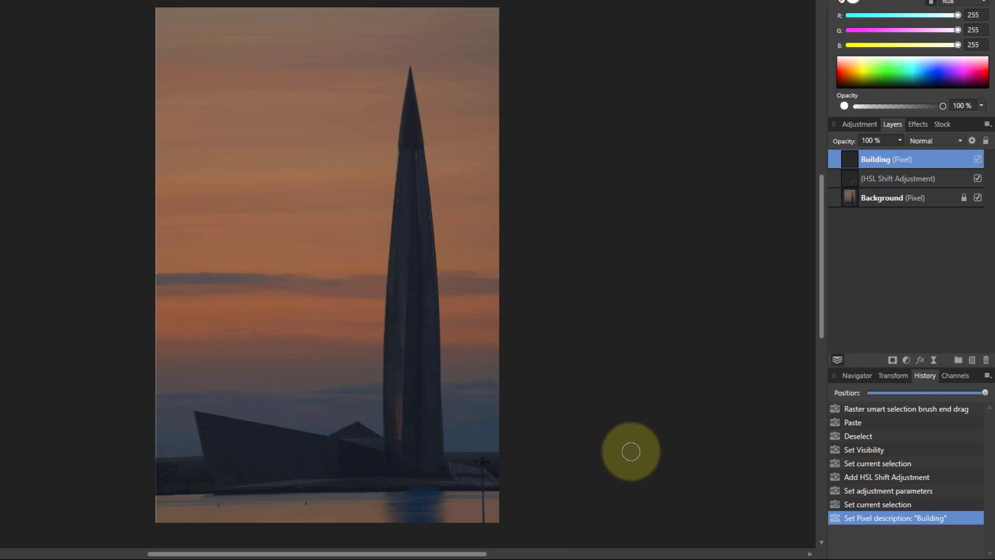
Add an Exposure adjustment above Building and raise Exposure to 1.662
left_click(906, 359)
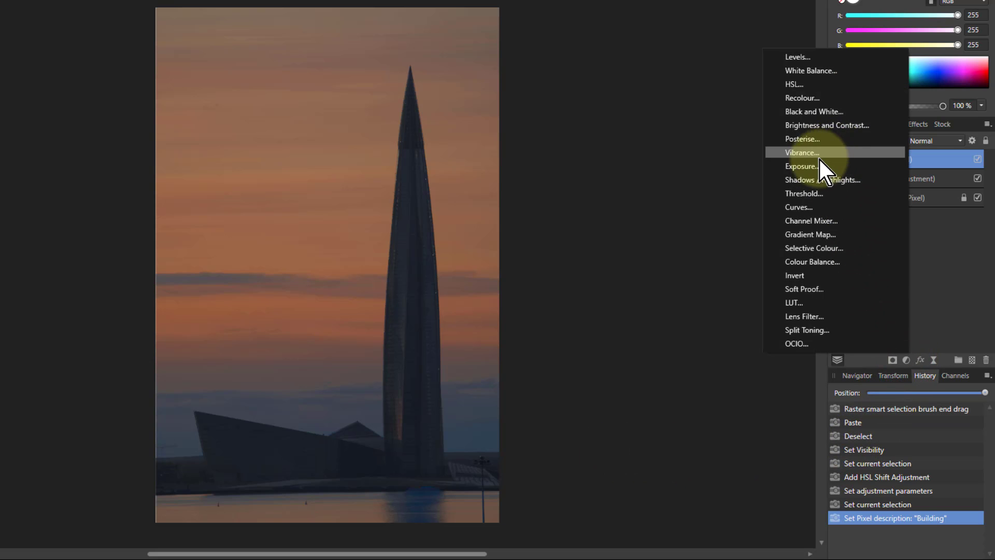
left_click(801, 165)
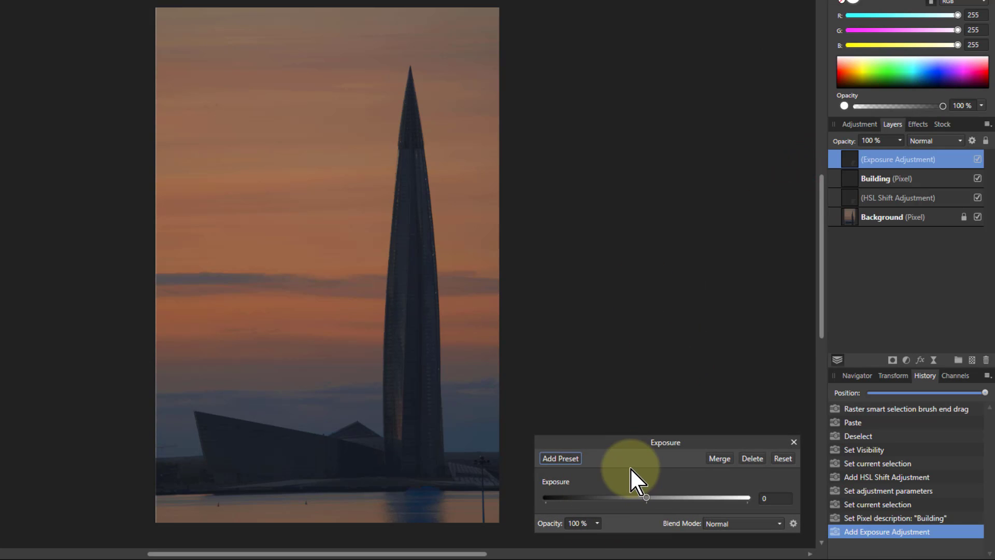
left_click(645, 499)
left_click_drag(648, 499, 654, 499)
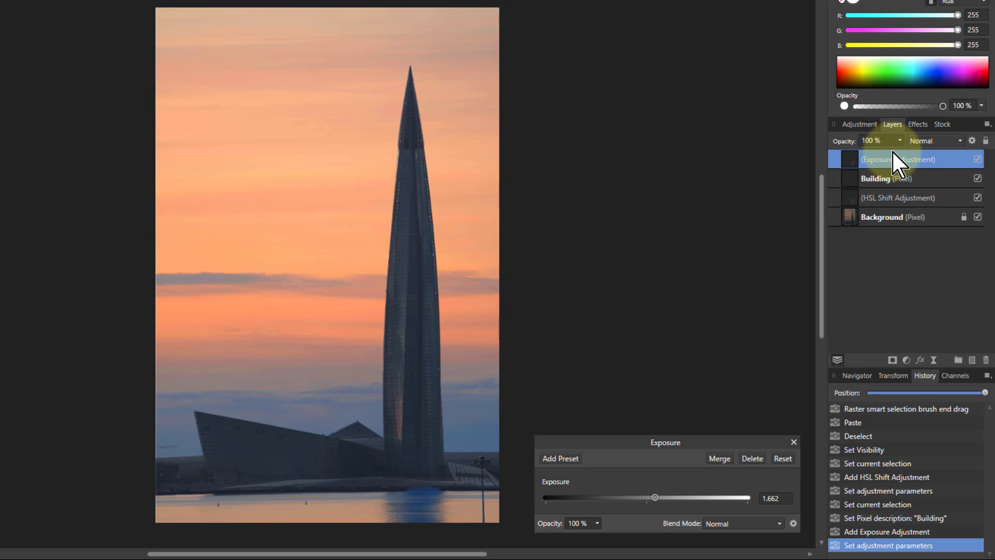
Select the Exposure Adjustment and Building layers together in the Layers panel
left_click(897, 178, "ctrl")
left_click(897, 197, "ctrl")
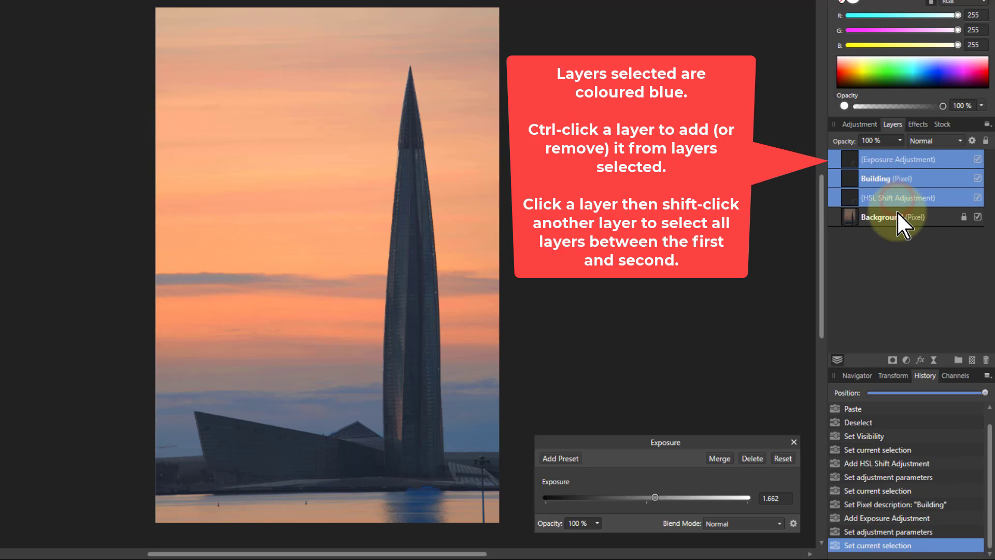
left_click(889, 194, "ctrl")
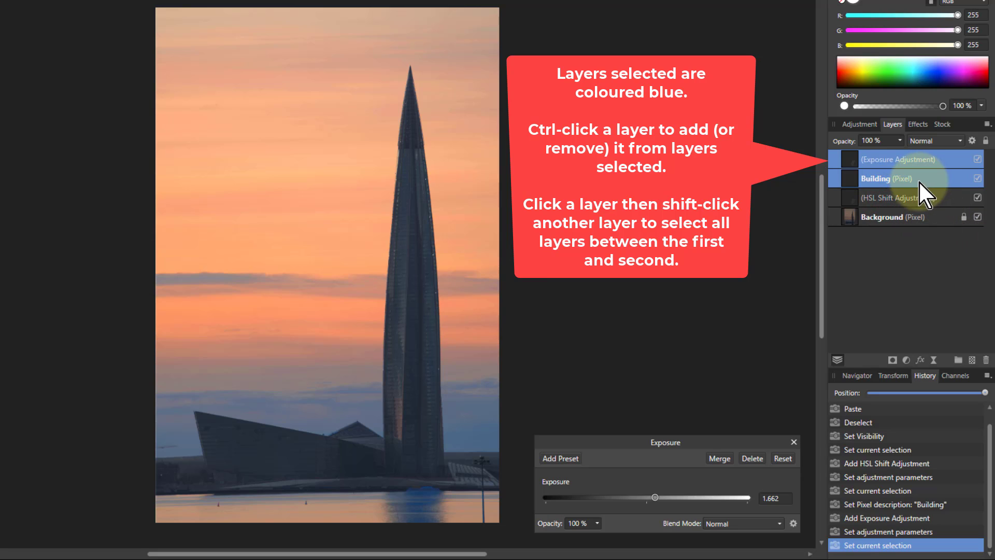
left_click(896, 153)
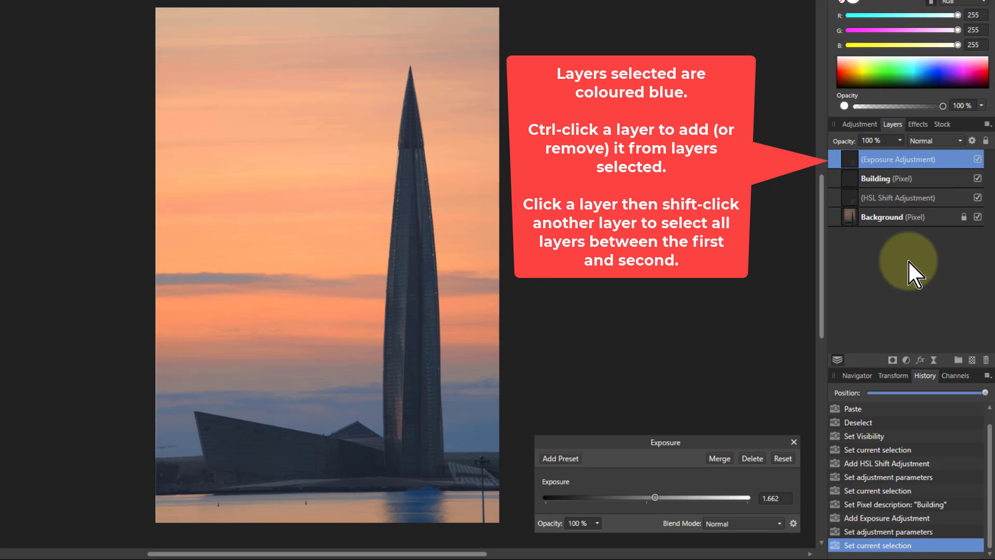
left_click(902, 214, "shift")
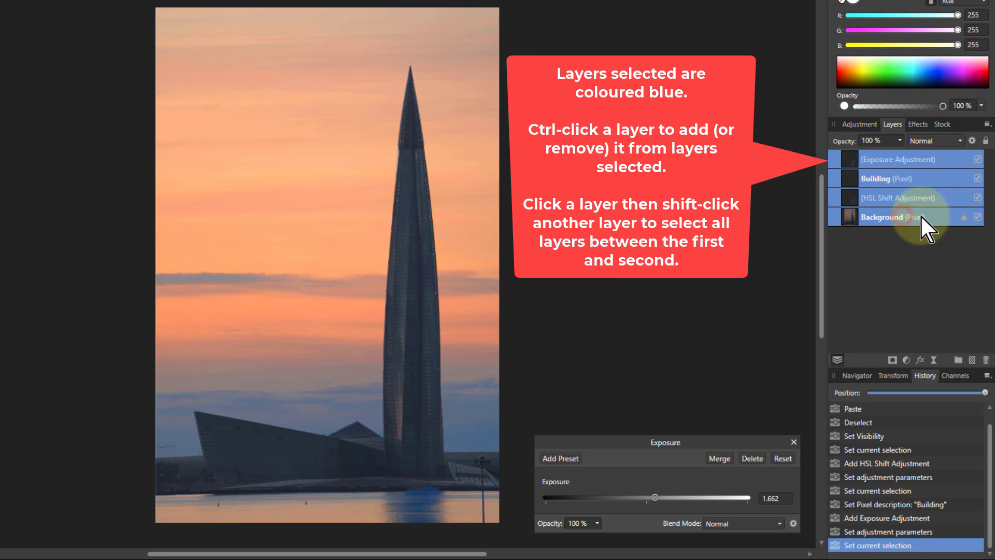
left_click(852, 158)
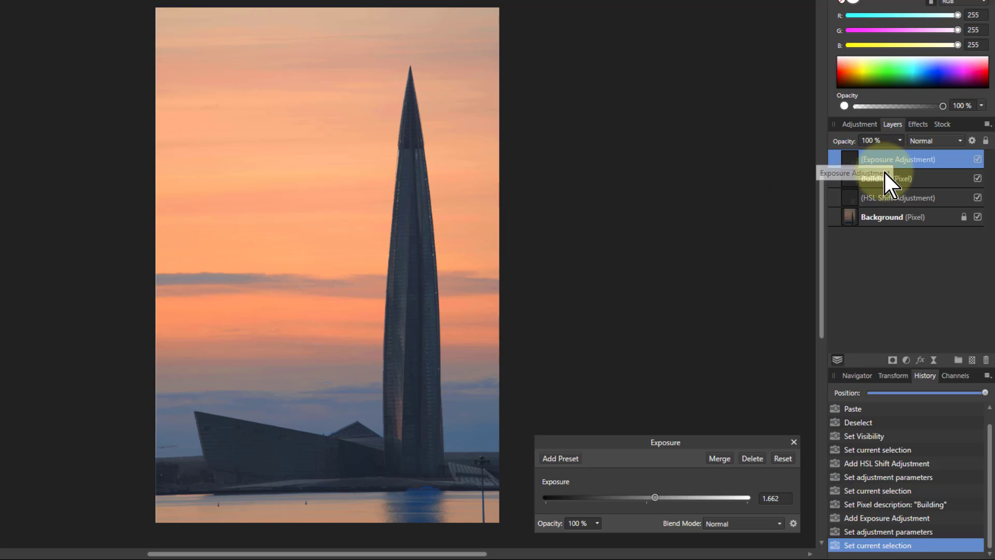
left_click(883, 178, "shift")
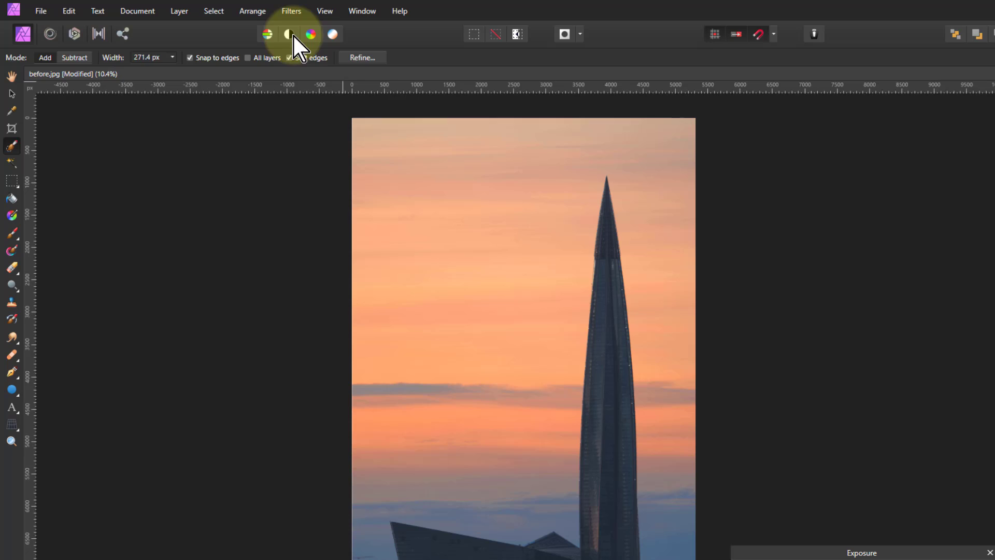
Group the Building and Exposure layers with Arrange > Group
left_click(250, 9)
left_click(250, 9)
left_click(213, 11)
mouse_move(255, 16)
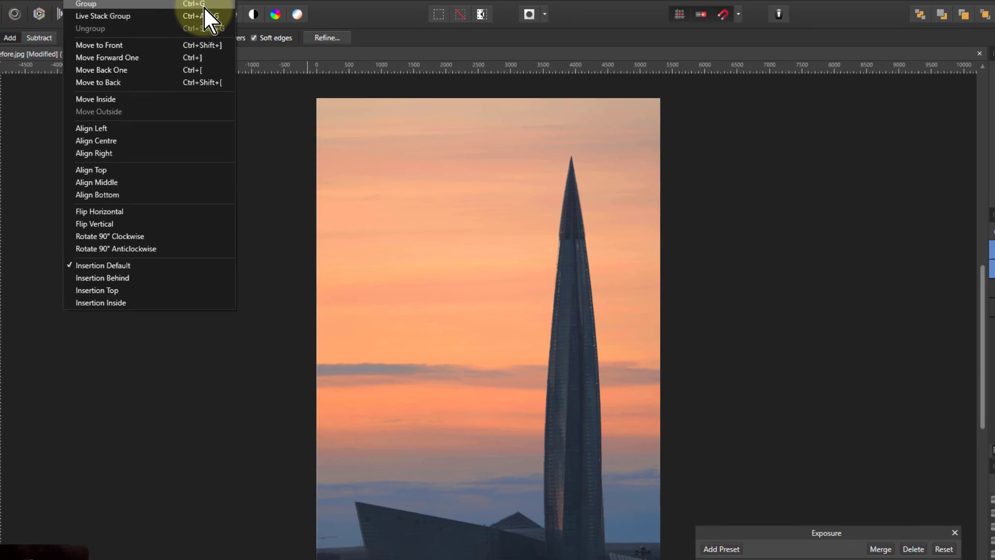
left_click(240, 25)
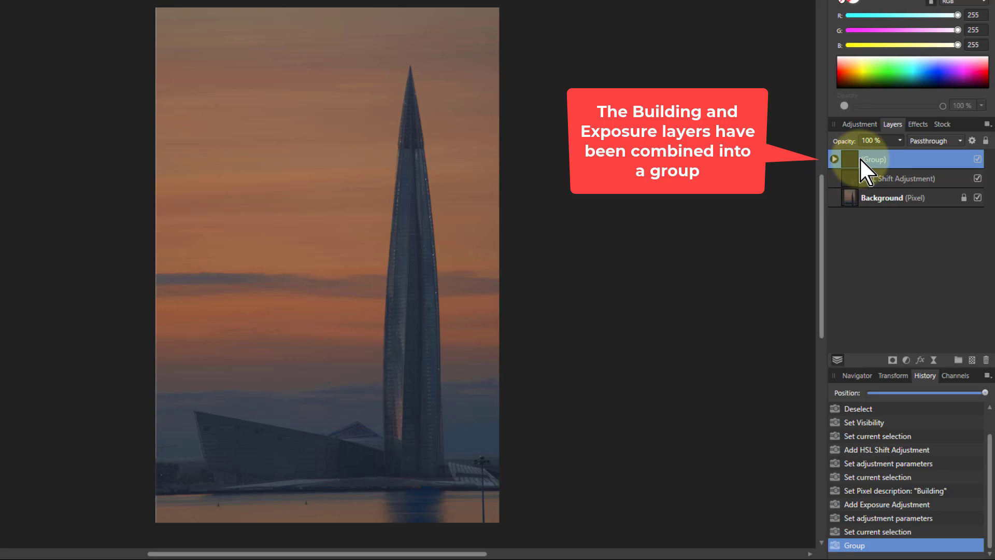
Rename the new group to 'Building group'
double_click(887, 160)
type("Building gr")
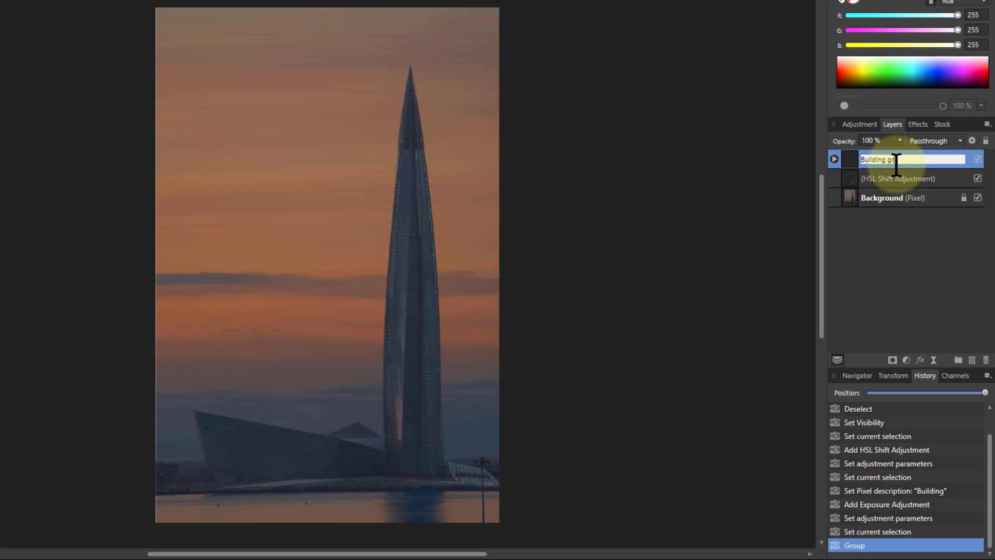
key("Return")
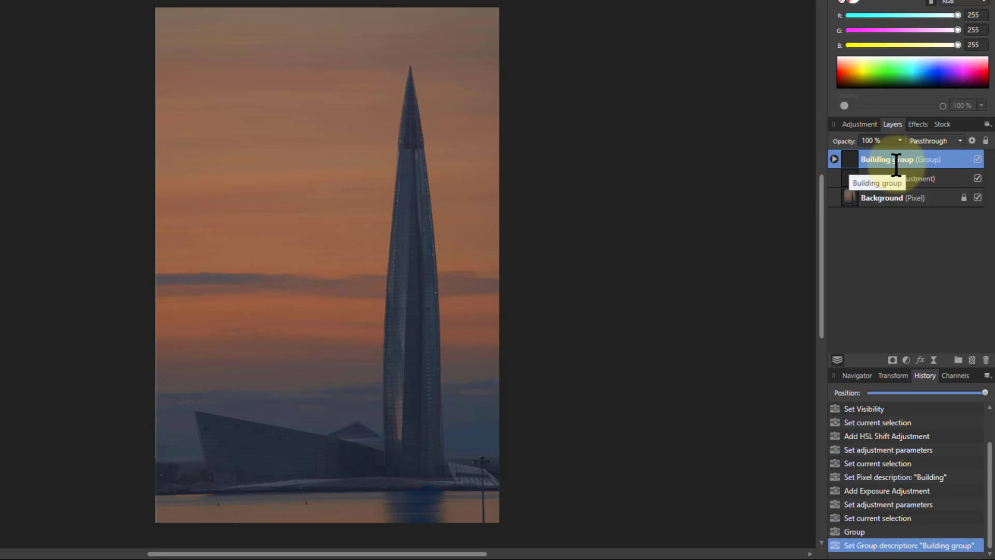
Lower the Exposure adjustment inside Building group to 1.538, then collapse the group
left_click(835, 160)
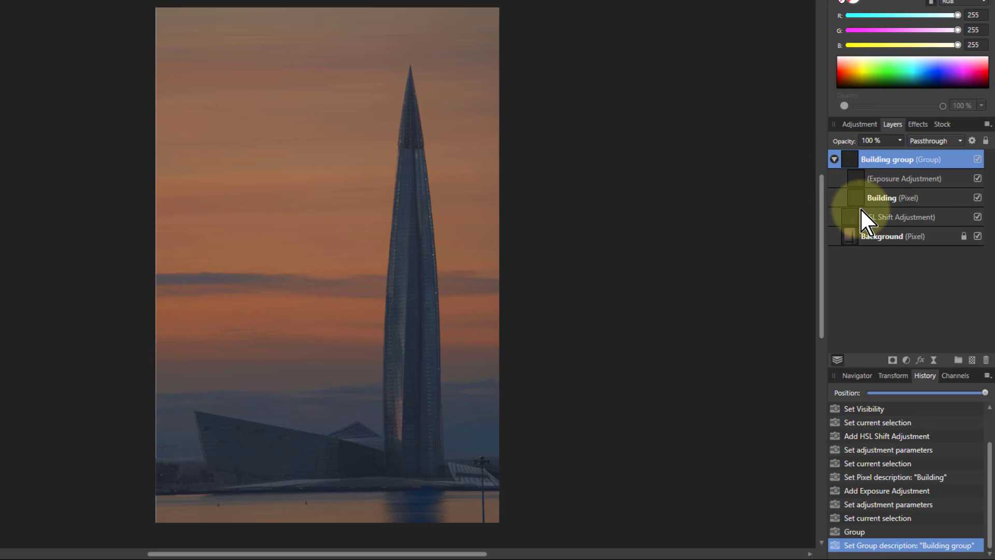
double_click(862, 180)
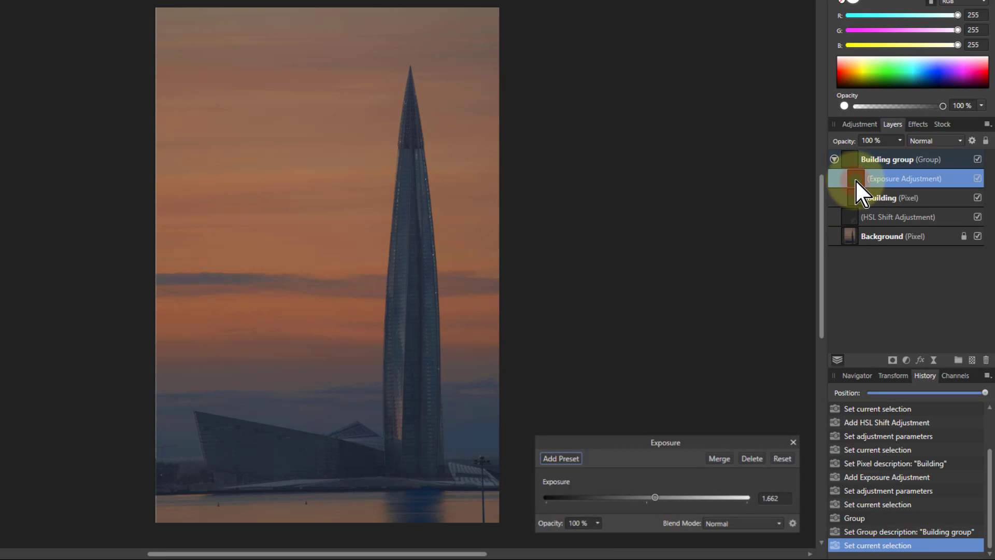
left_click_drag(651, 499, 654, 499)
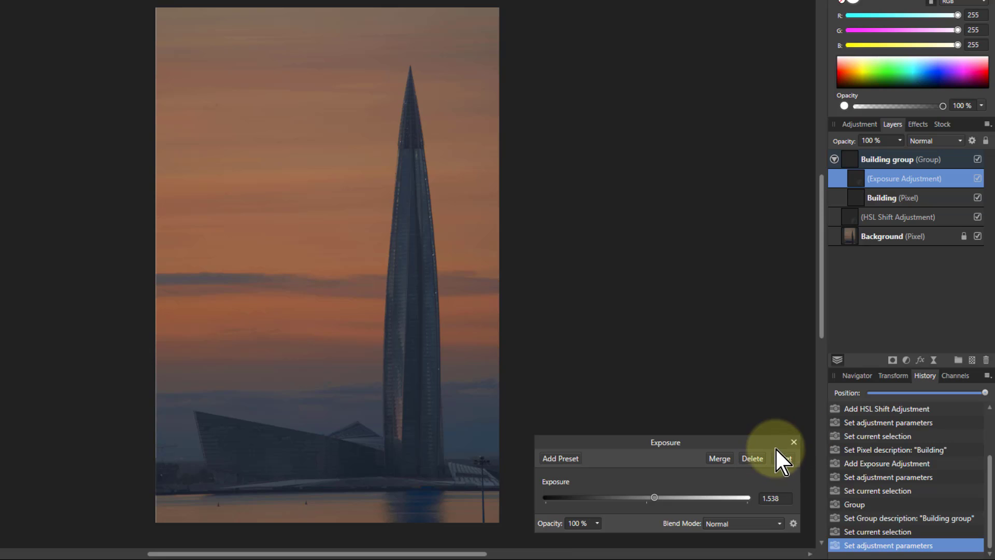
left_click(794, 442)
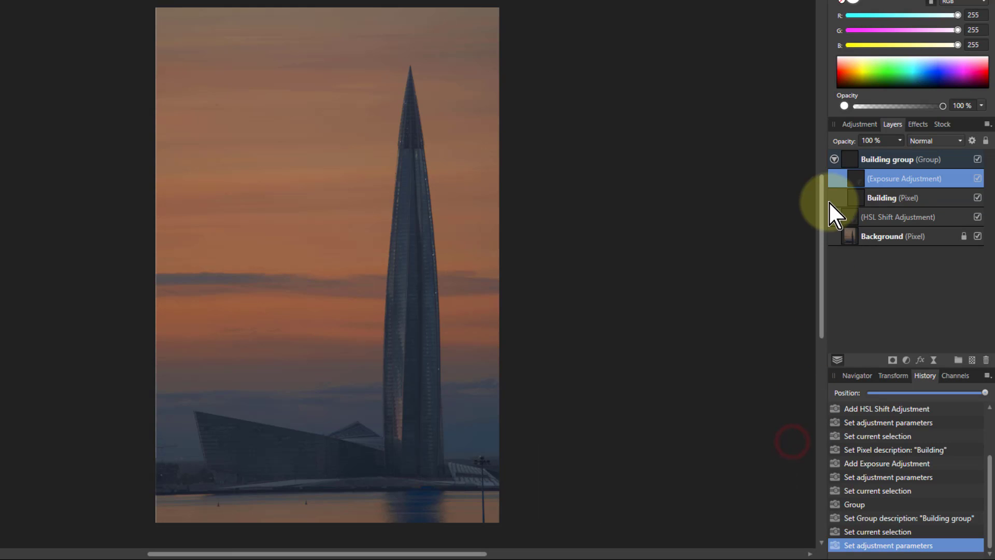
left_click(834, 159)
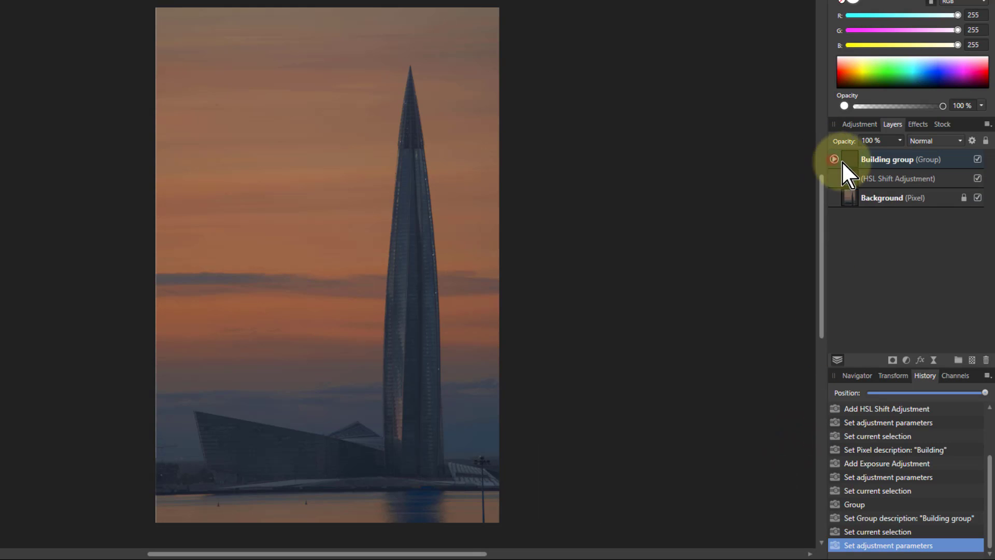
Group the HSL Shift Adjustment and Background layers with Arrange > Group
left_click(884, 179)
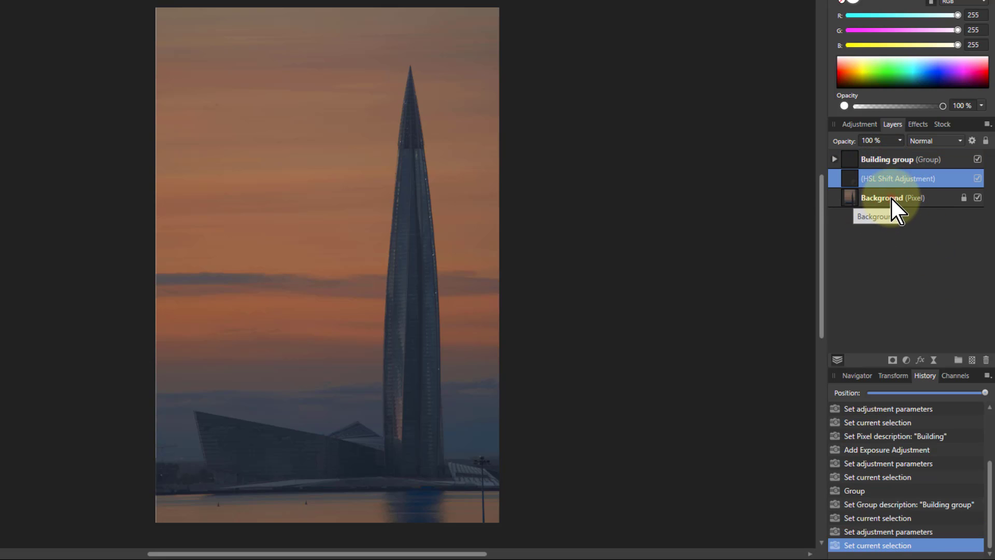
left_click(912, 198, "shift")
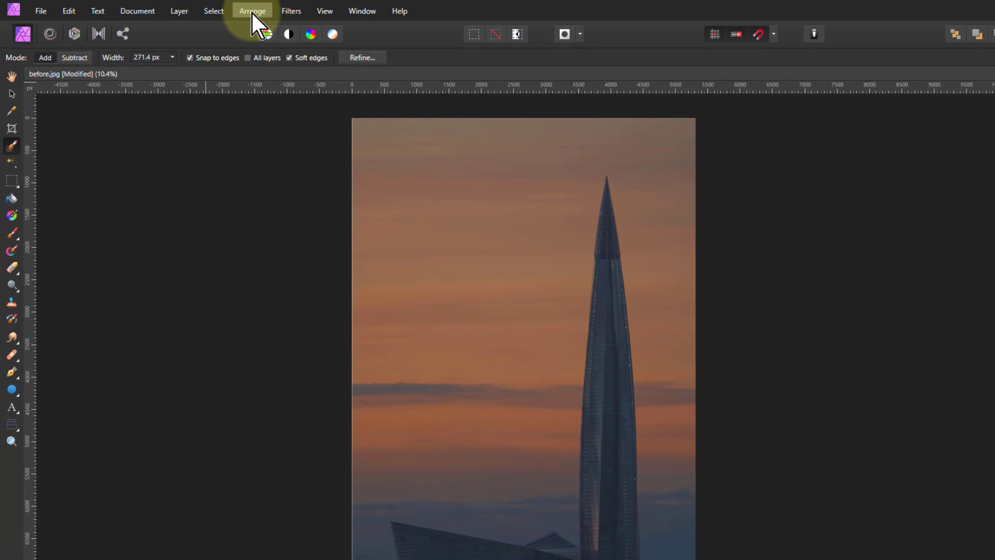
left_click(251, 10)
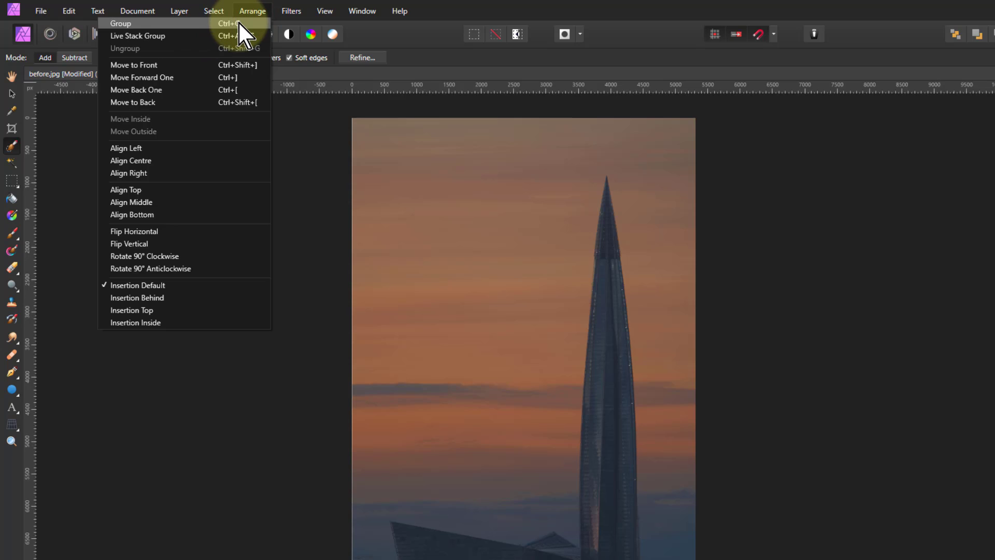
left_click(238, 24)
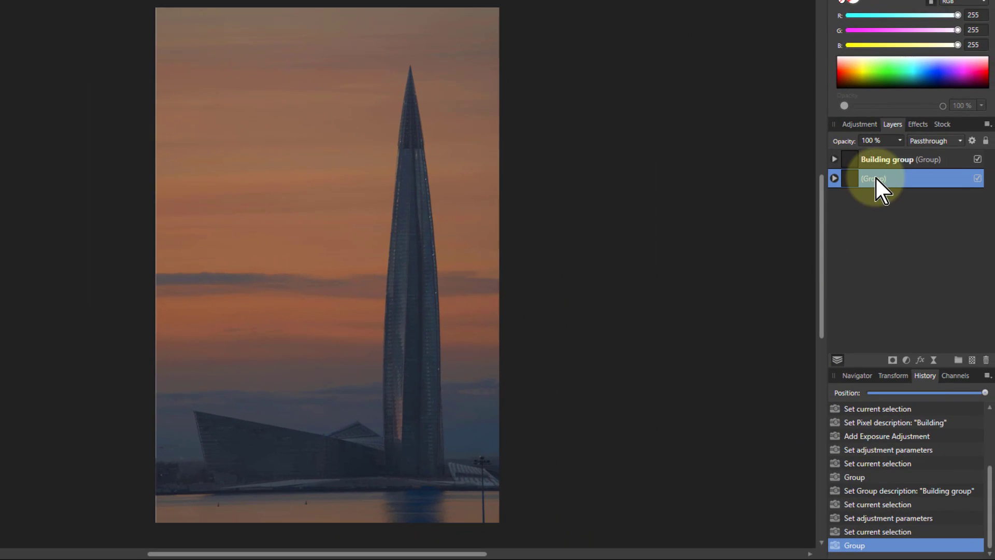
Rename the new group to 'Background group' and expand it
double_click(877, 179)
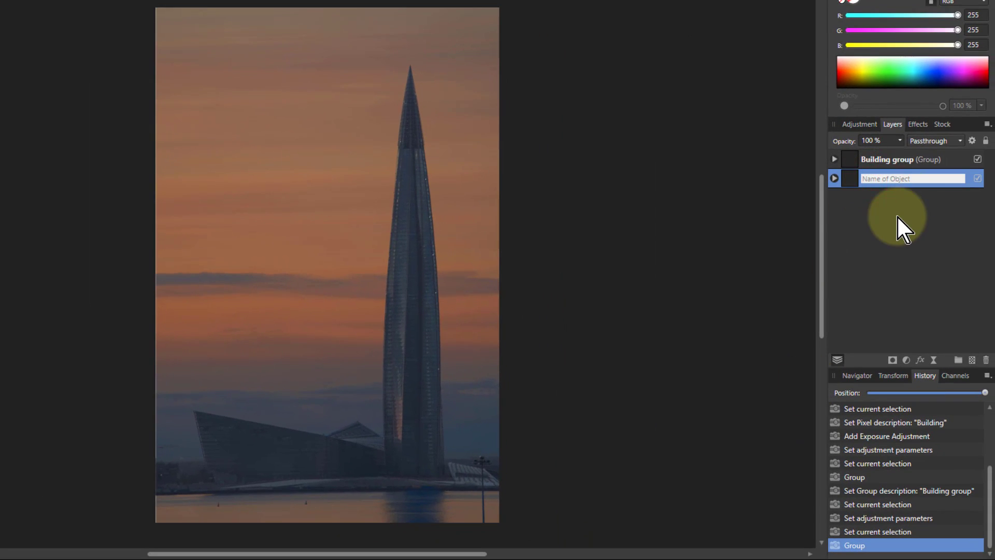
type("Background group")
key("Return")
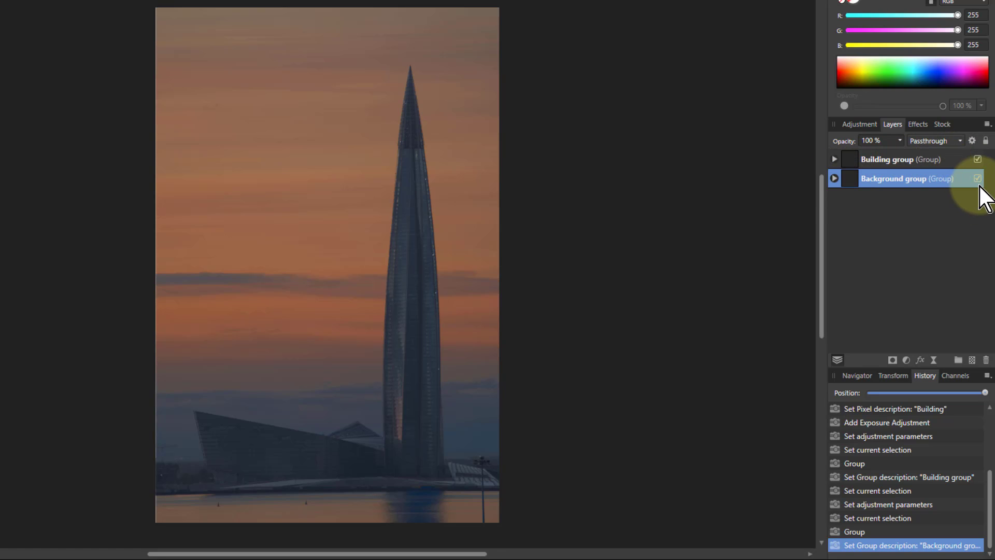
left_click(834, 178)
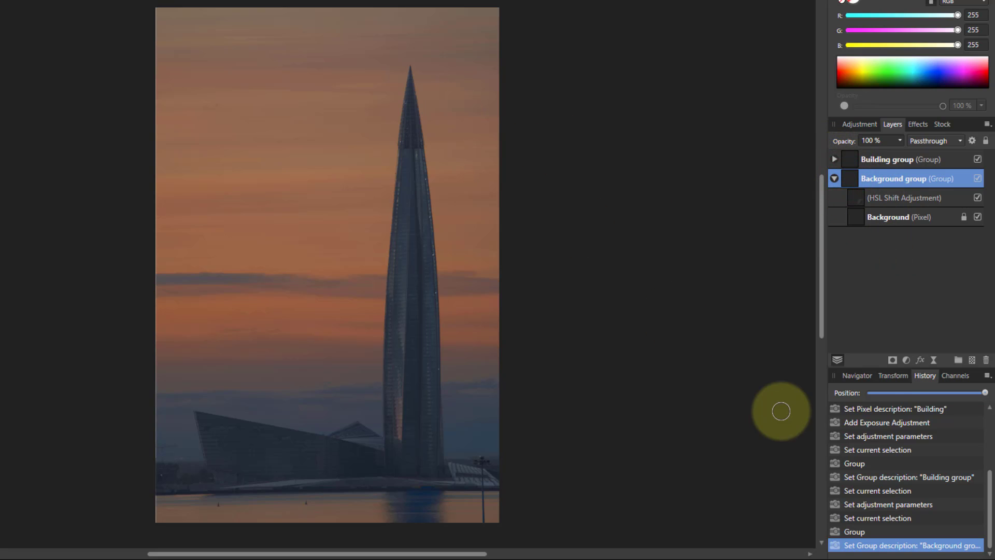
Add a Curves adjustment layer and nest it in Background group above HSL Shift Adjustment
left_click(907, 360)
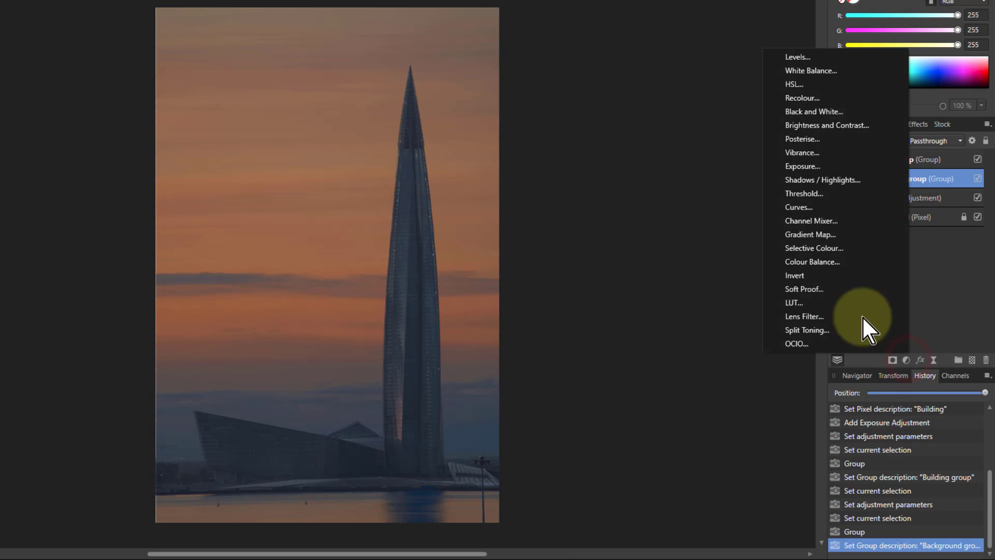
left_click(804, 209)
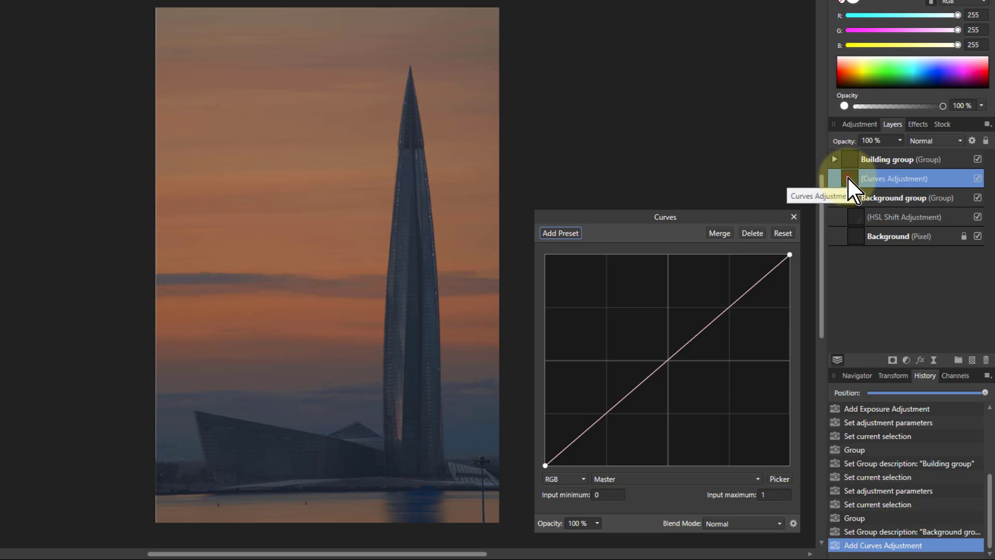
left_click_drag(850, 182, 879, 203)
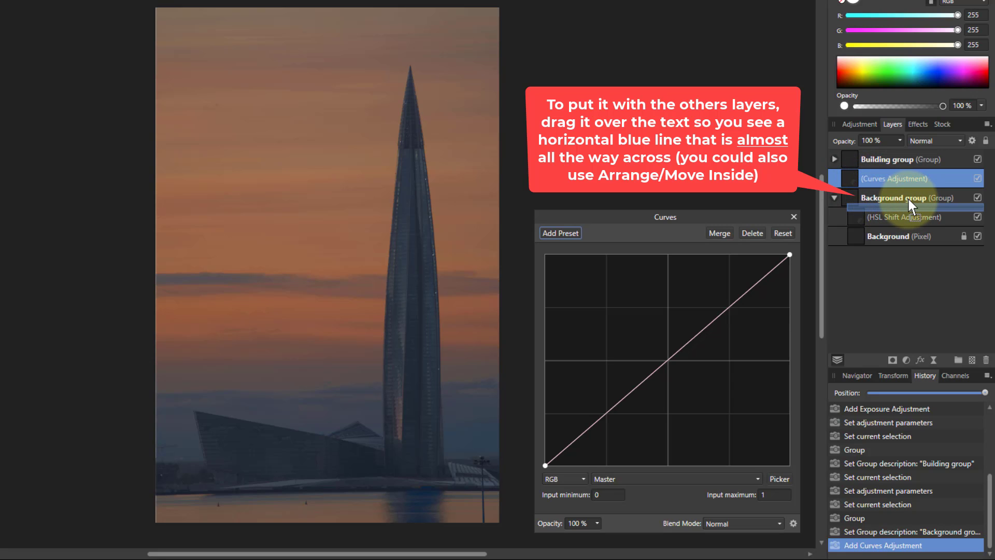
left_click_drag(909, 200, 910, 199)
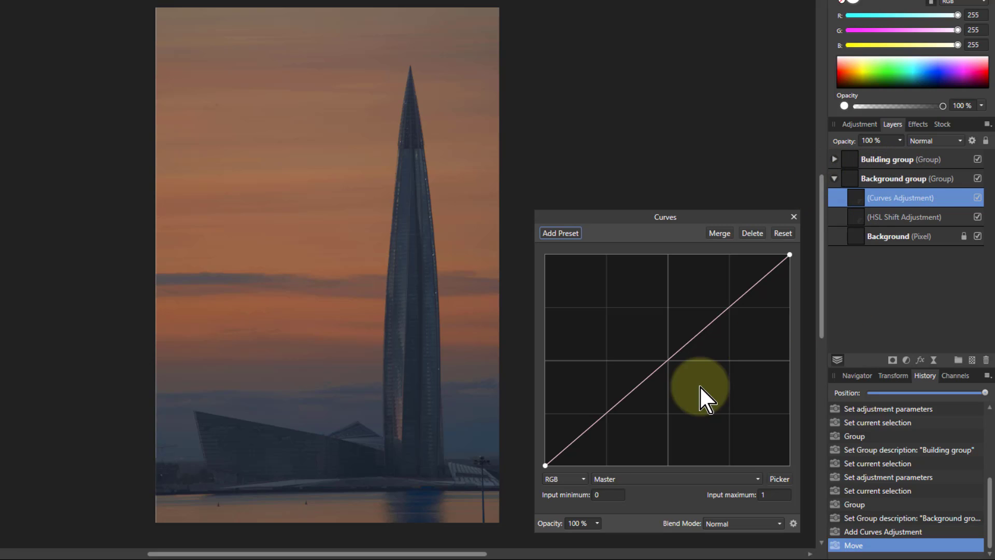
Raise an upper-midtone curve point and pull a lower point down for a gentle S-curve
left_click_drag(682, 363, 688, 334)
left_click(634, 384)
left_click_drag(634, 384, 636, 392)
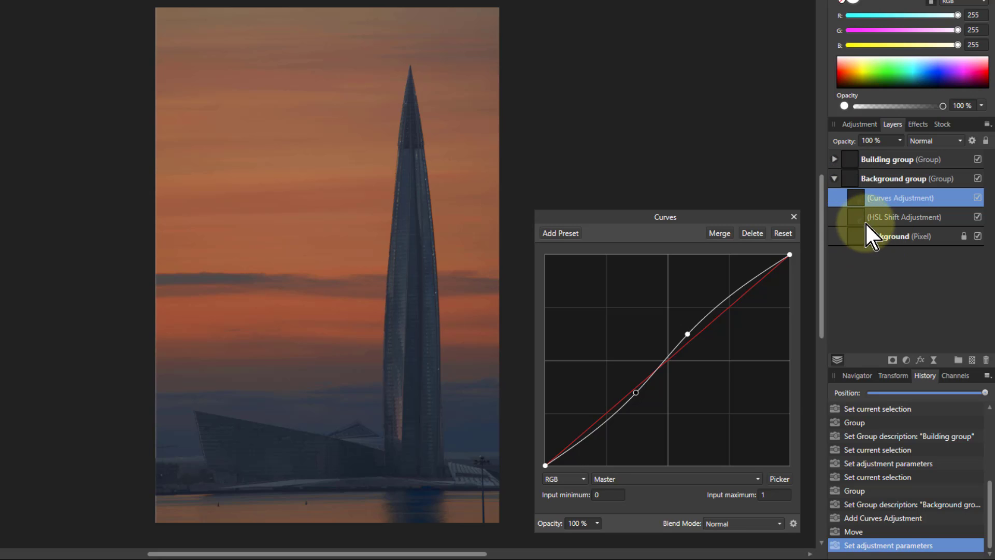
Collapse Background group and expand Building group to reveal its Exposure Adjustment and Building layers
left_click(835, 178)
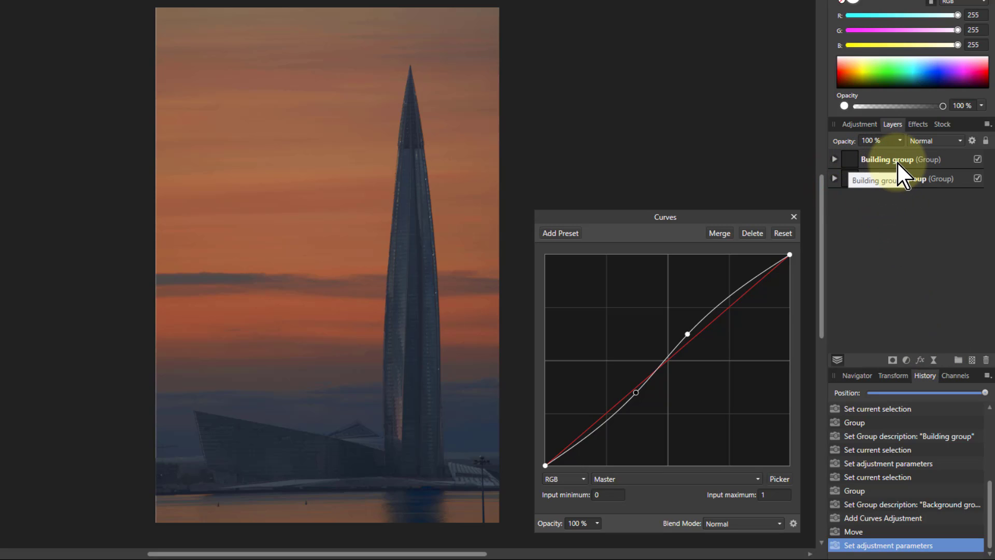
left_click(834, 160)
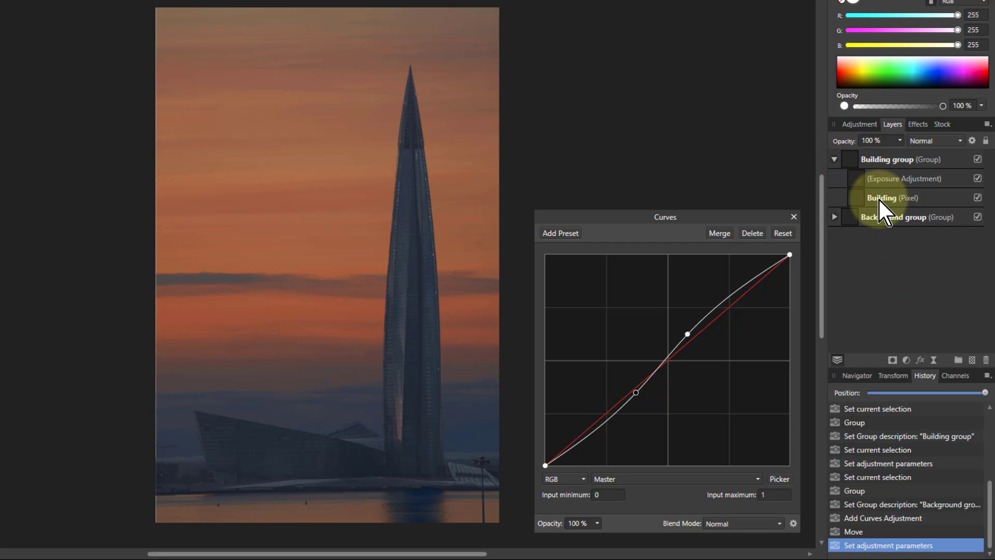